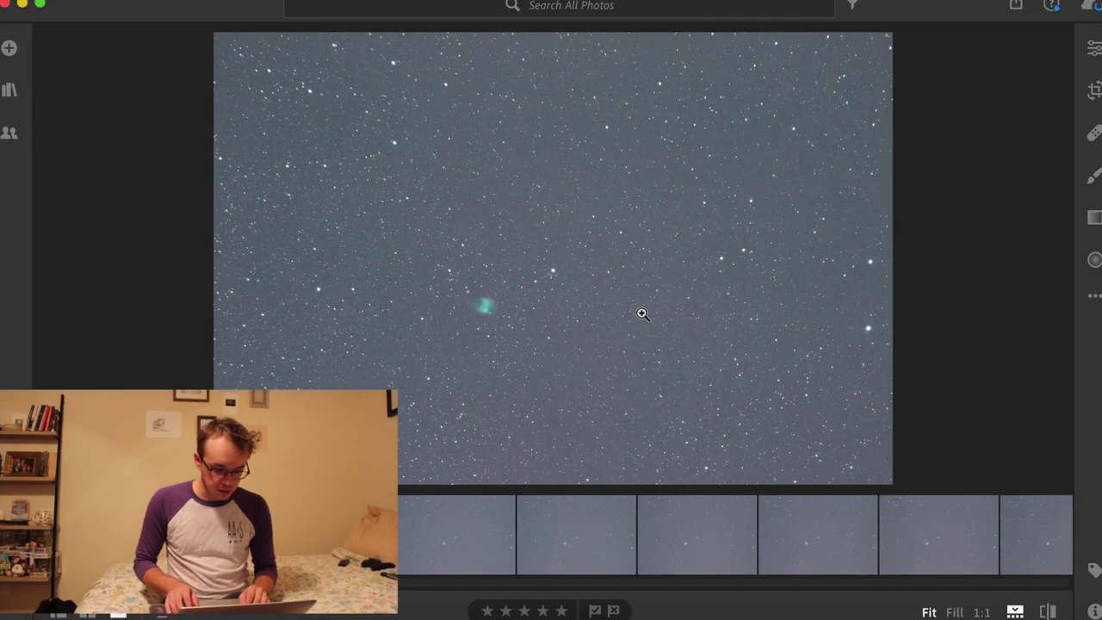
- Compare the last light frame with earlier frames in the filmstrip sequence
key("Right")
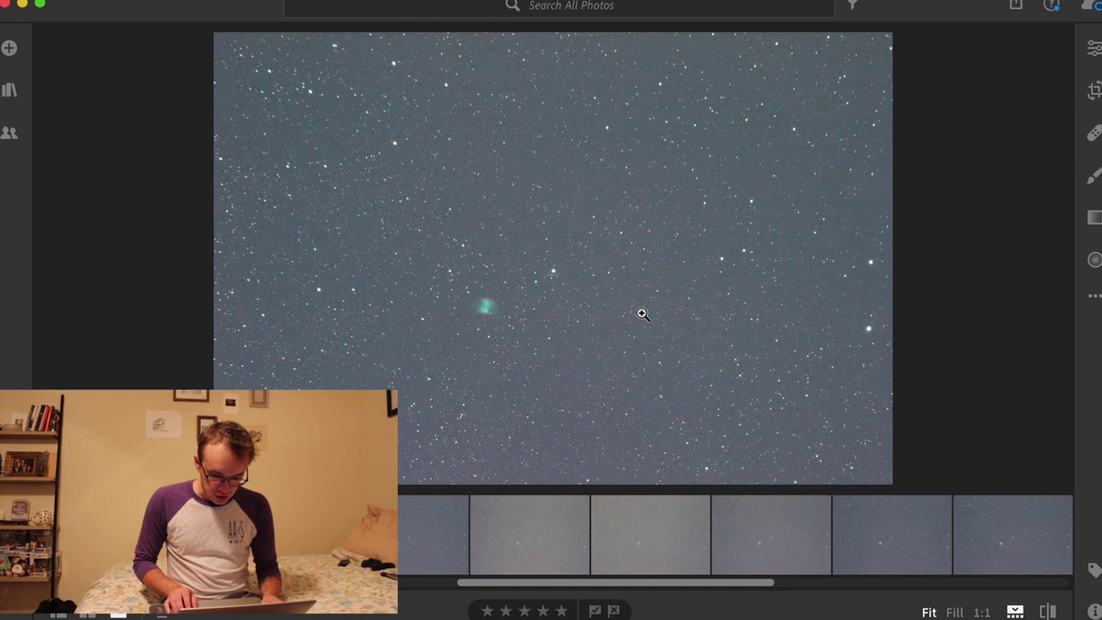
left_click(520, 529)
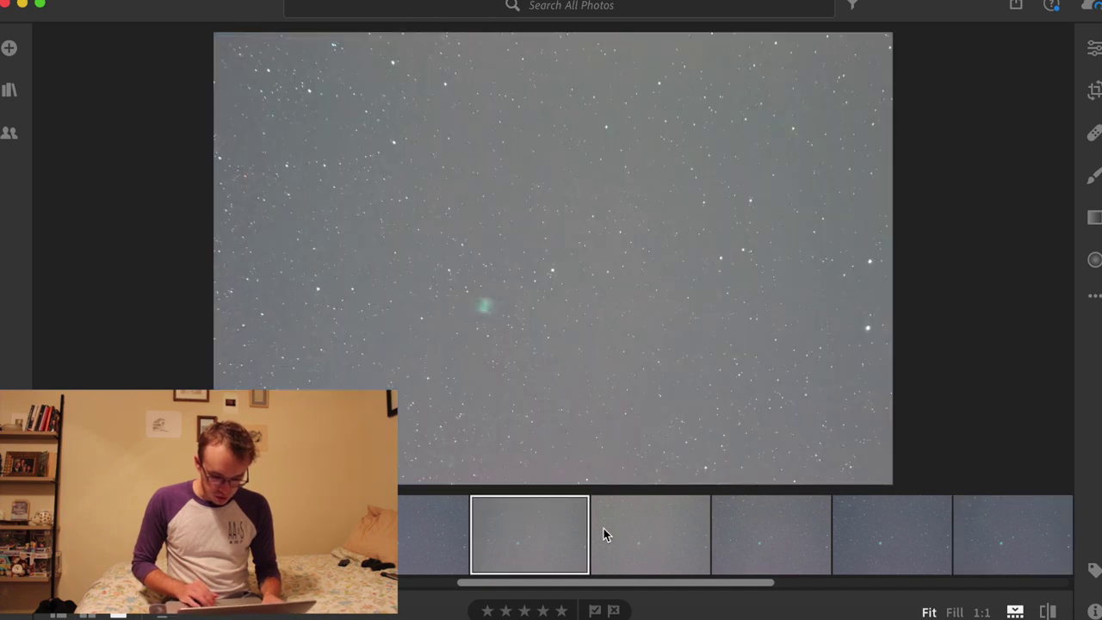
left_click(672, 538)
left_click(763, 539)
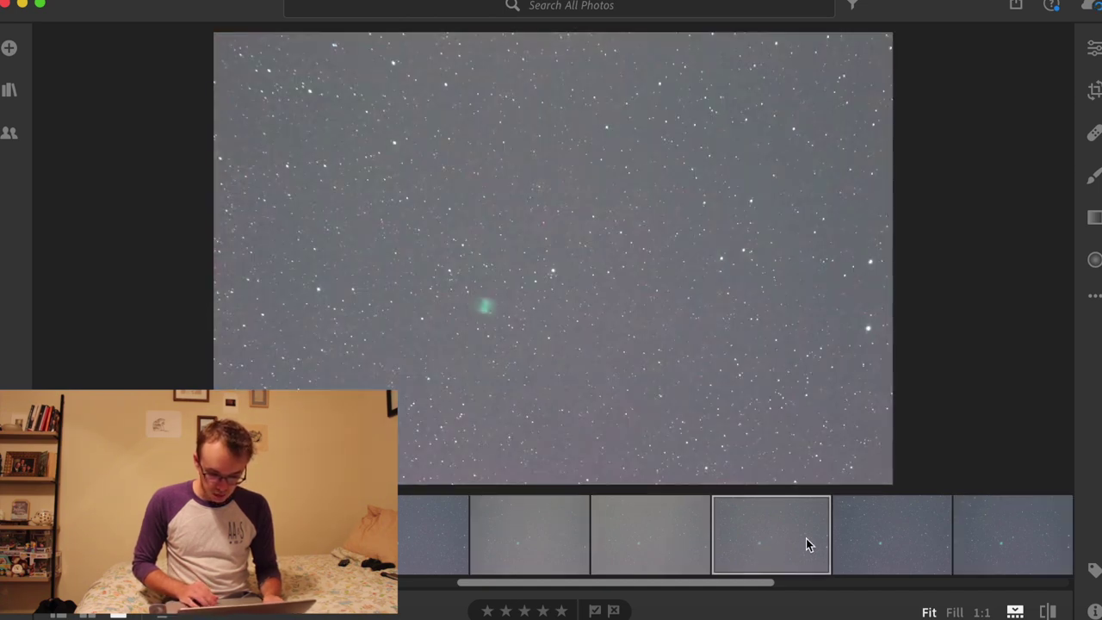
left_click(889, 539)
- Move to a later light frame and zoom its star field to 1:1
left_click(946, 543)
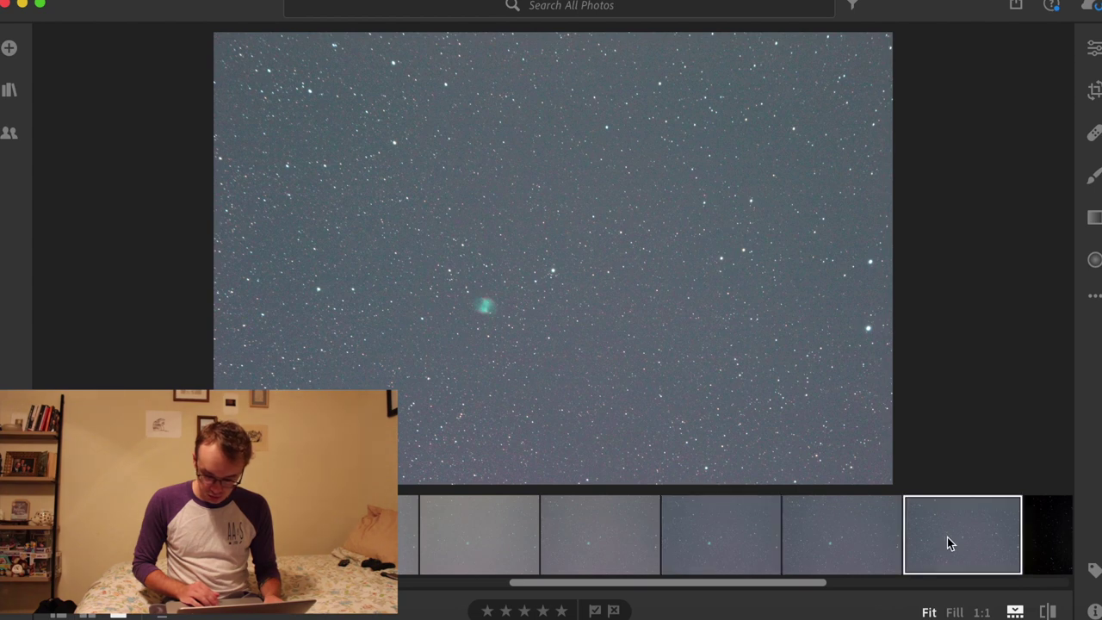
scroll(577, 553, "left", 10)
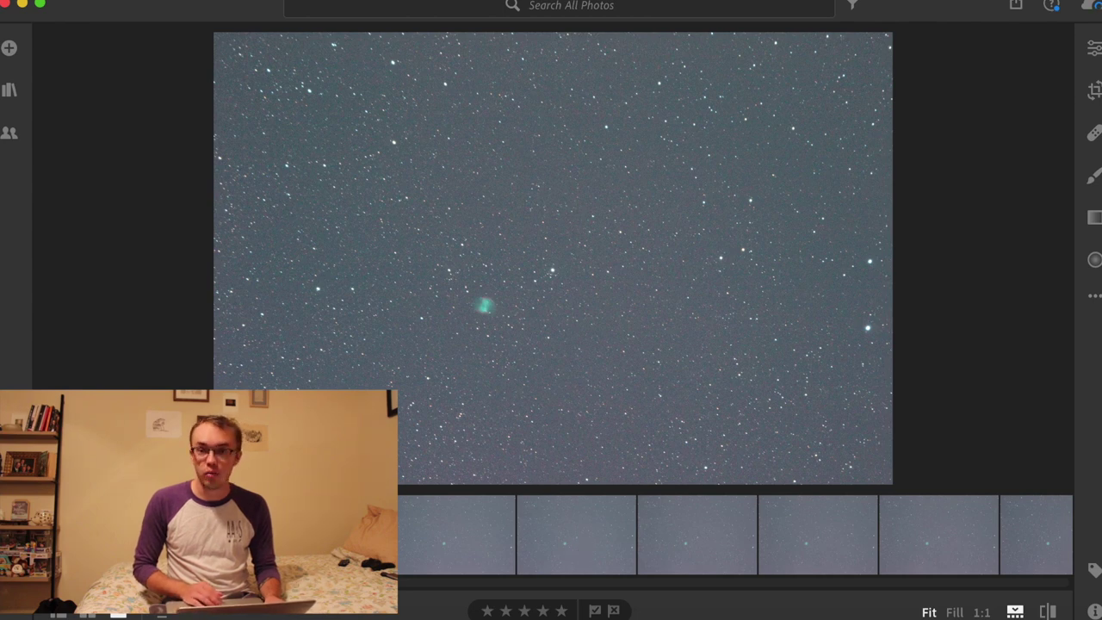
left_click(640, 298)
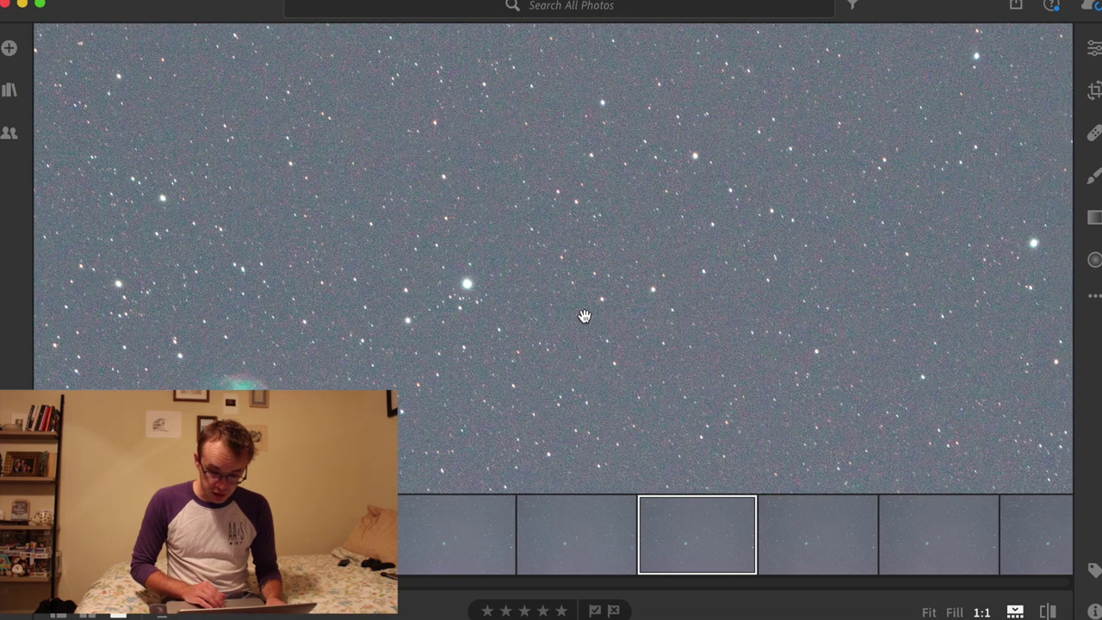
- Show the next light frame at 1:1 and pan to its upper-left stars
left_click(806, 521)
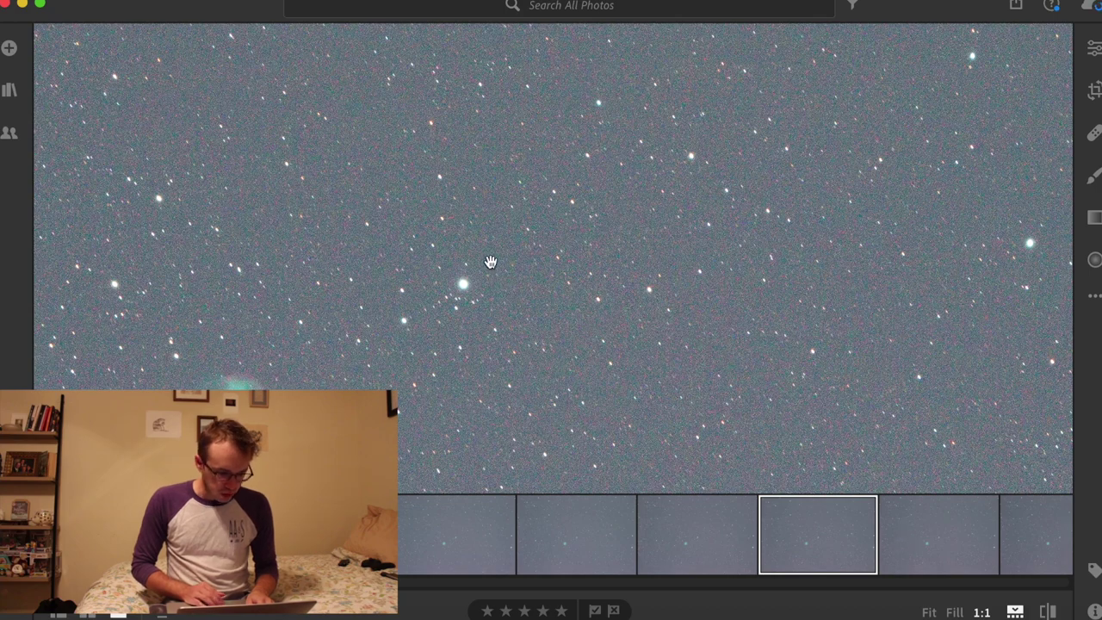
scroll(490, 262, "up", 3)
scroll(490, 262, "left", 5)
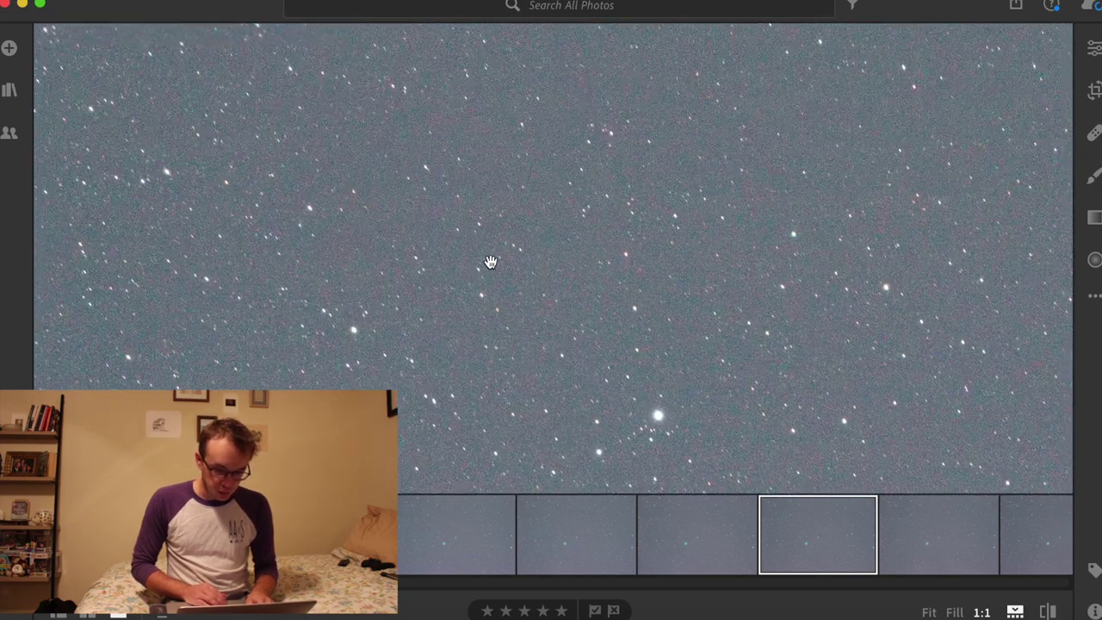
scroll(490, 262, "up", 3)
scroll(491, 262, "left", 3)
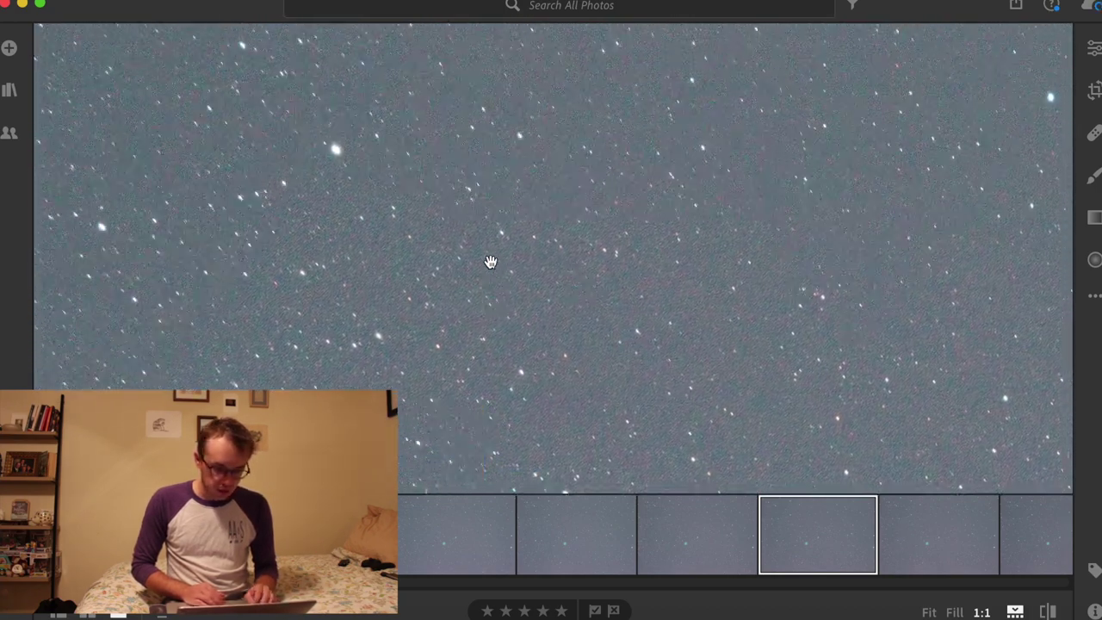
scroll(491, 262, "up", 3)
scroll(490, 262, "left", 5)
scroll(491, 262, "up", 2)
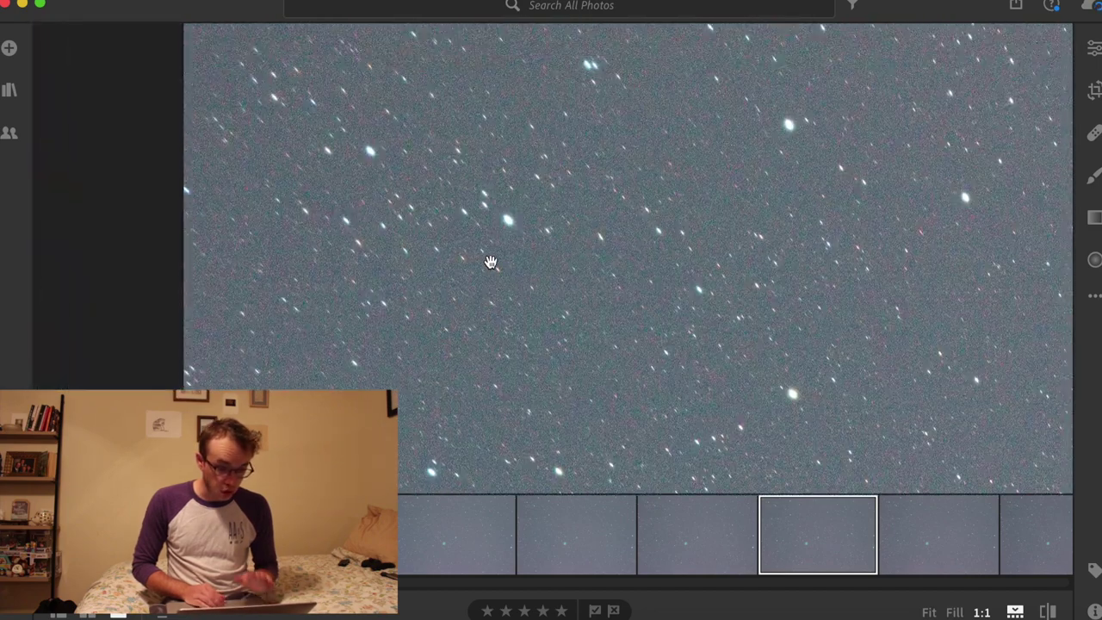
scroll(491, 262, "up", 2)
- Pan across the rest of the 1:1 star field, then fit the whole frame
scroll(491, 262, "down", 1)
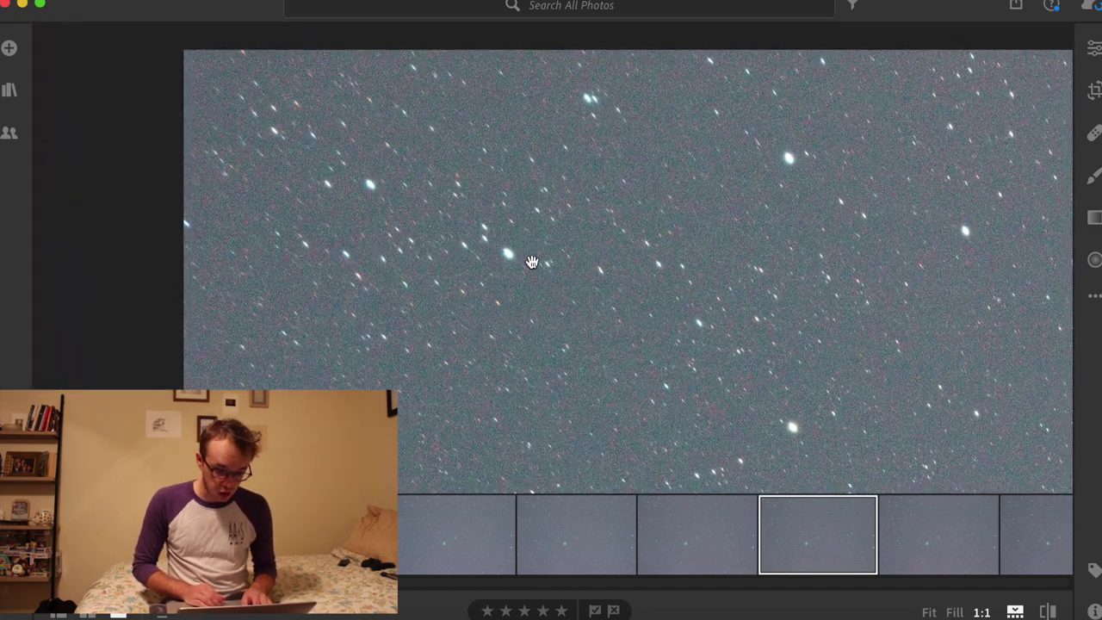
scroll(552, 262, "right", 5)
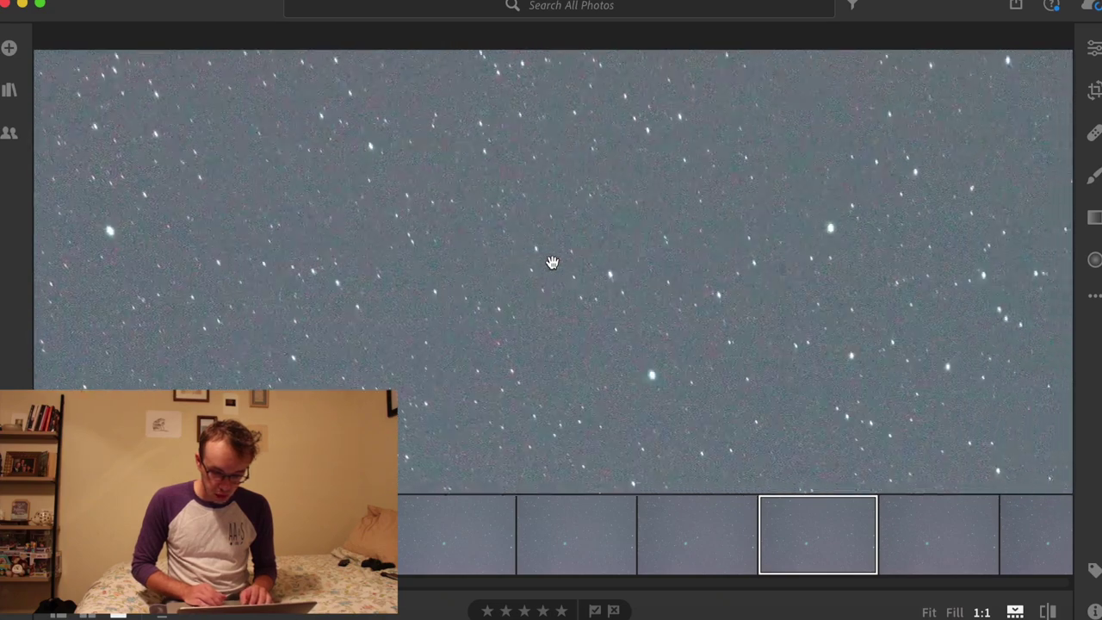
scroll(552, 261, "right", 3)
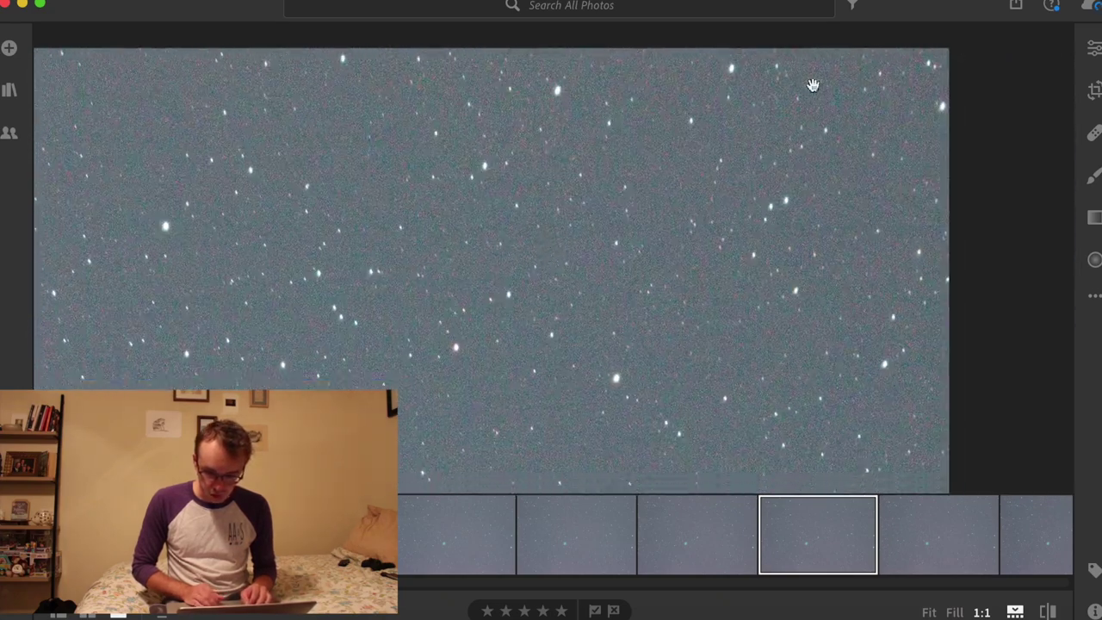
scroll(707, 204, "down", 5)
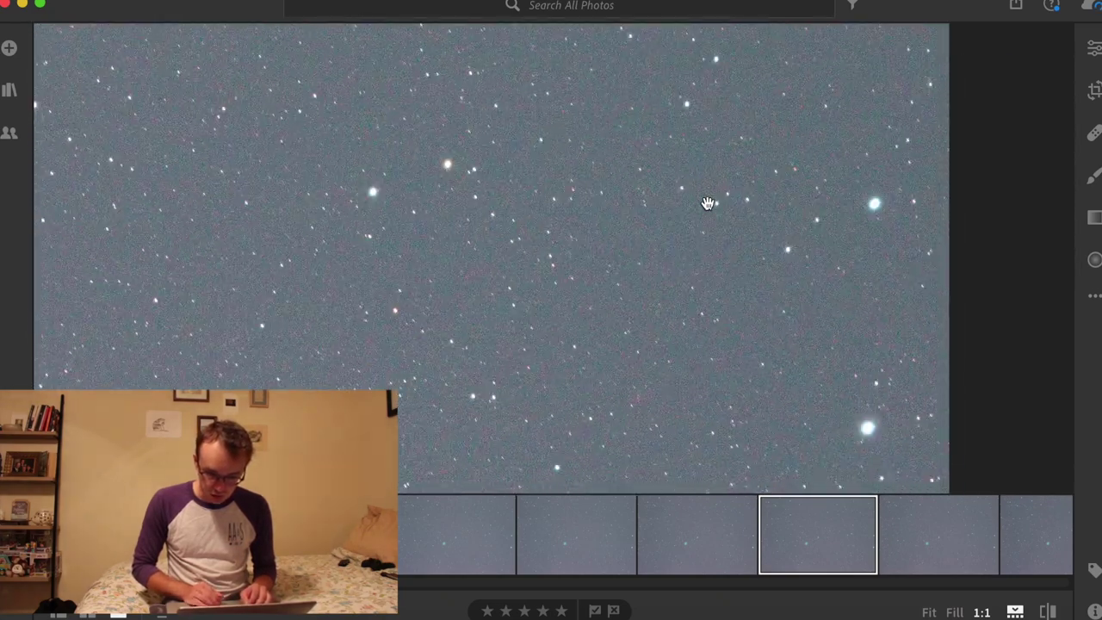
scroll(706, 203, "down", 5)
scroll(711, 217, "down", 2)
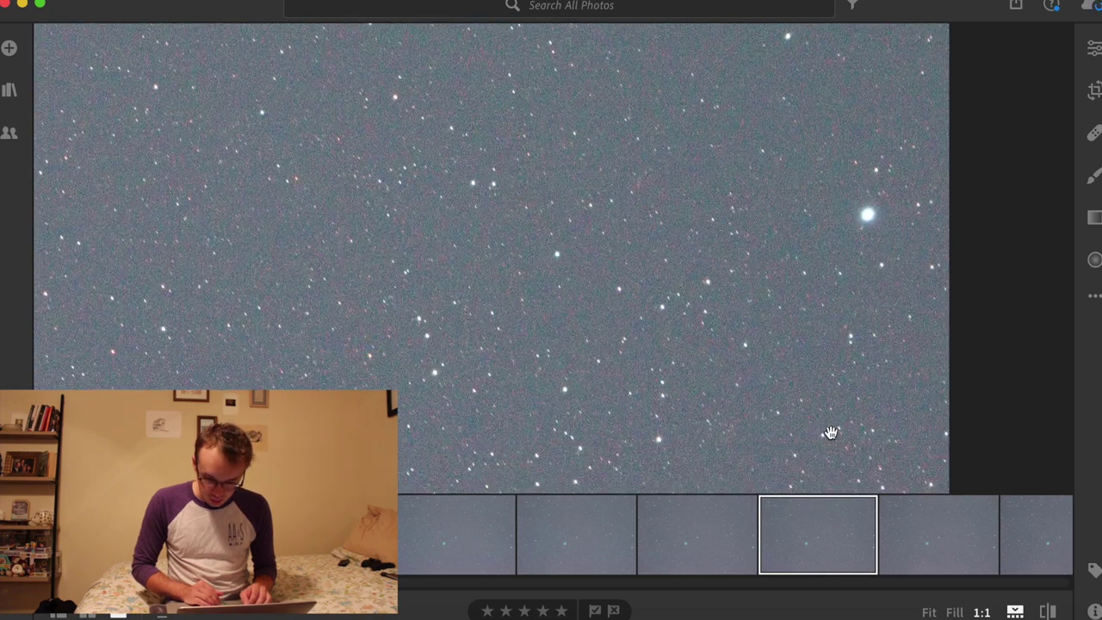
scroll(816, 427, "left", 10)
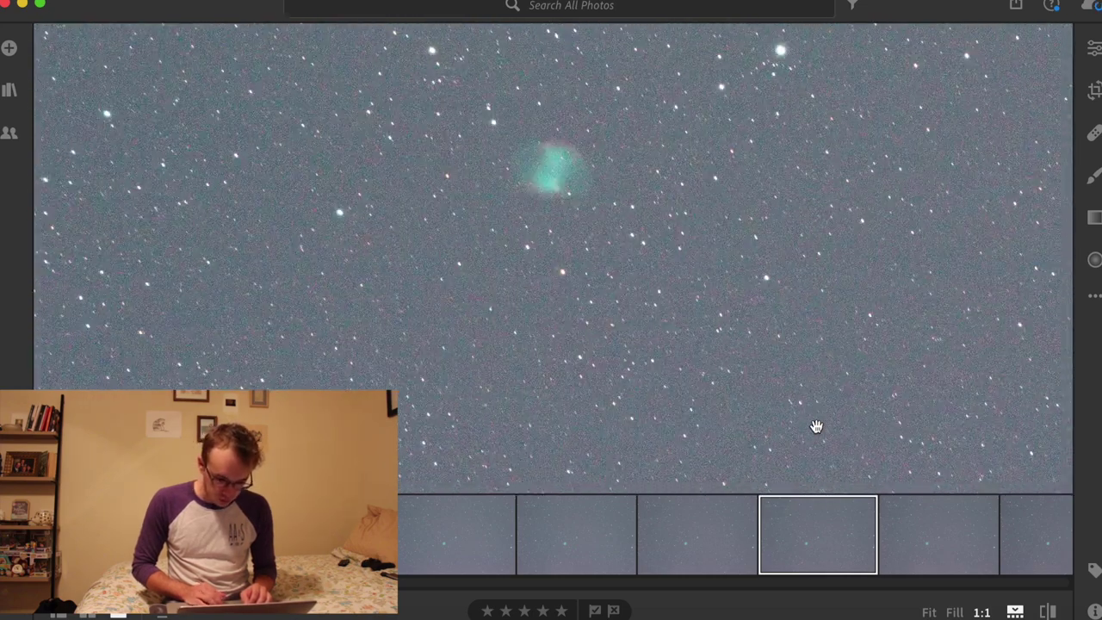
scroll(816, 427, "left", 4)
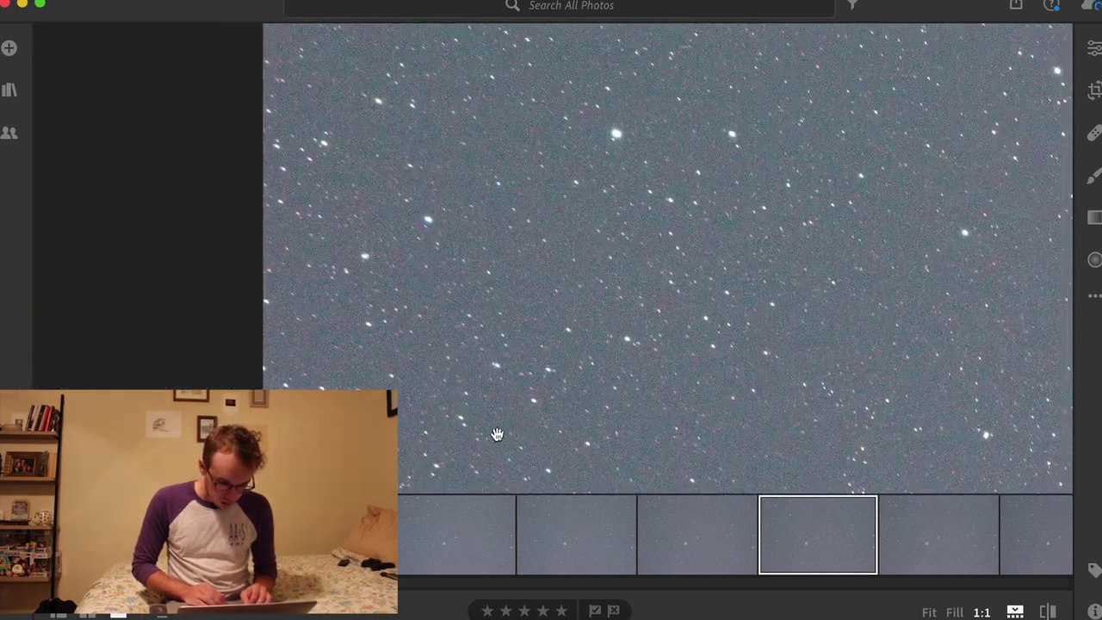
scroll(586, 435, "up", 10)
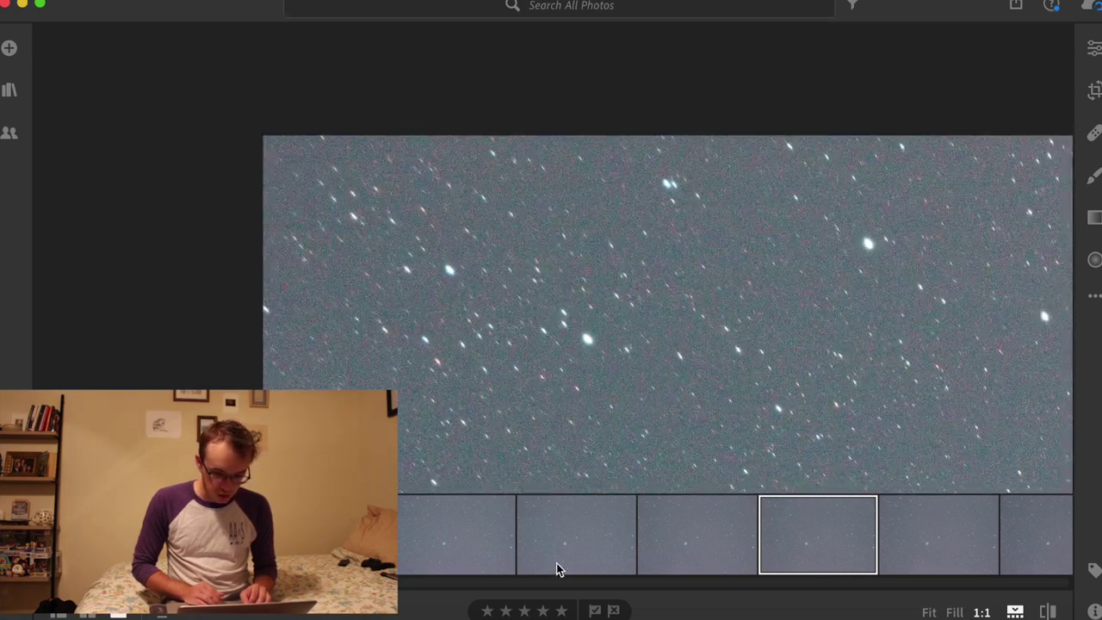
left_click(729, 387)
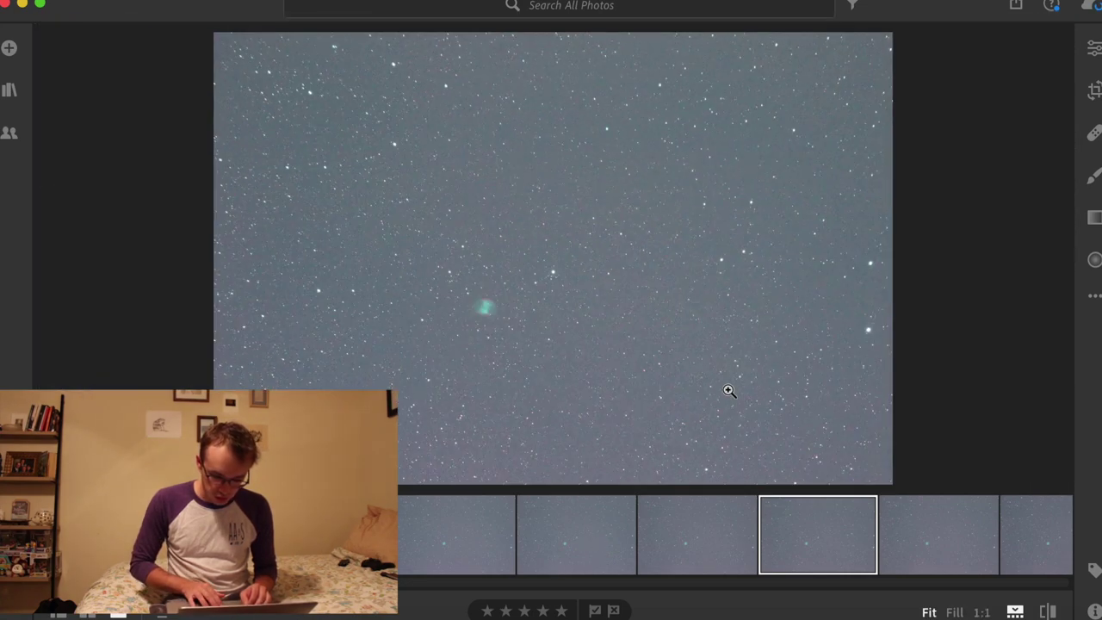
- At 1:1, compare the first three light frames with a noisier frame, then fit the first frame
left_click(293, 62)
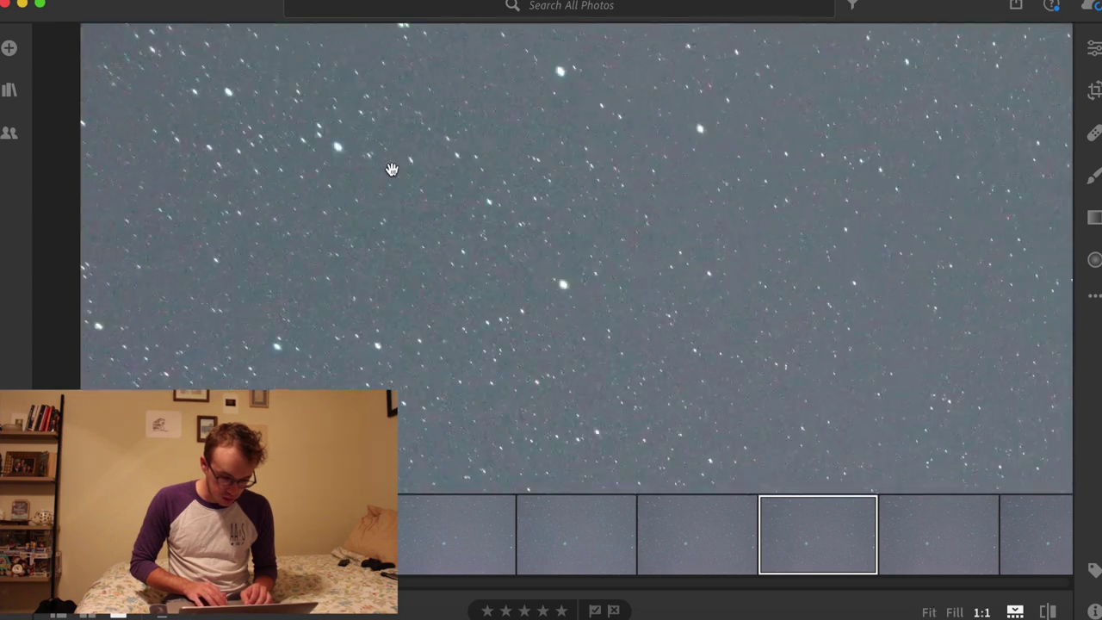
left_click(492, 529)
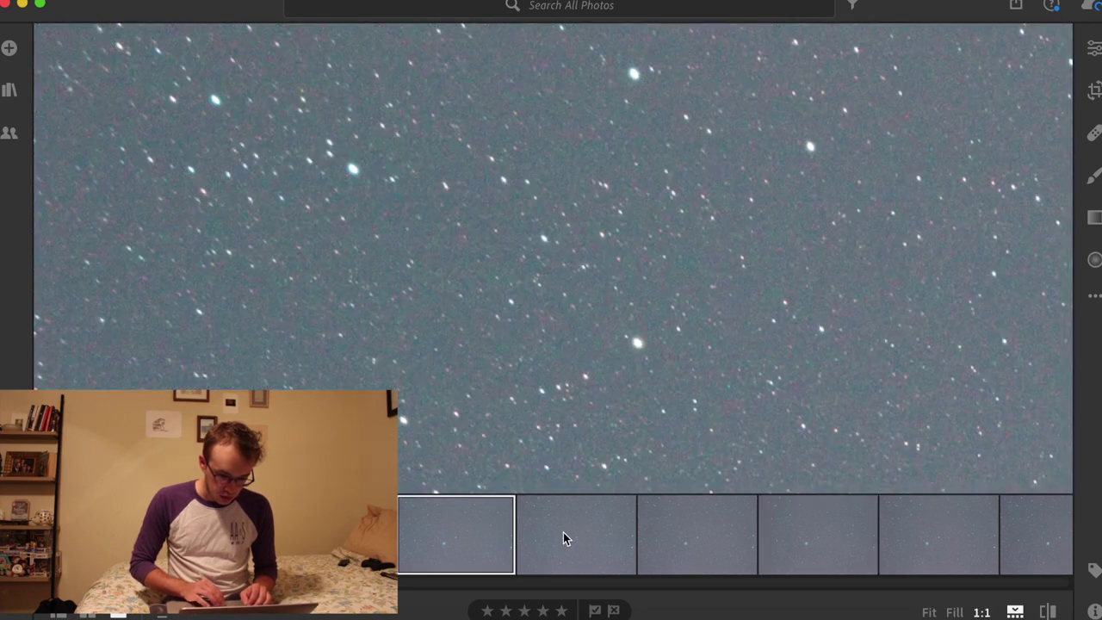
left_click(631, 548)
left_click(688, 546)
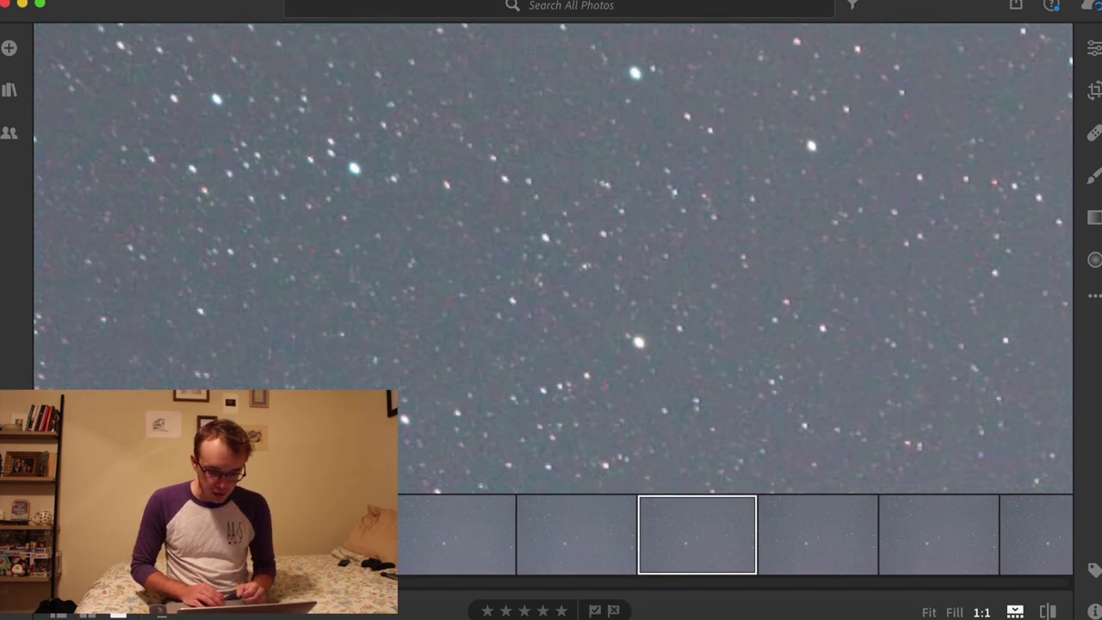
key("Right")
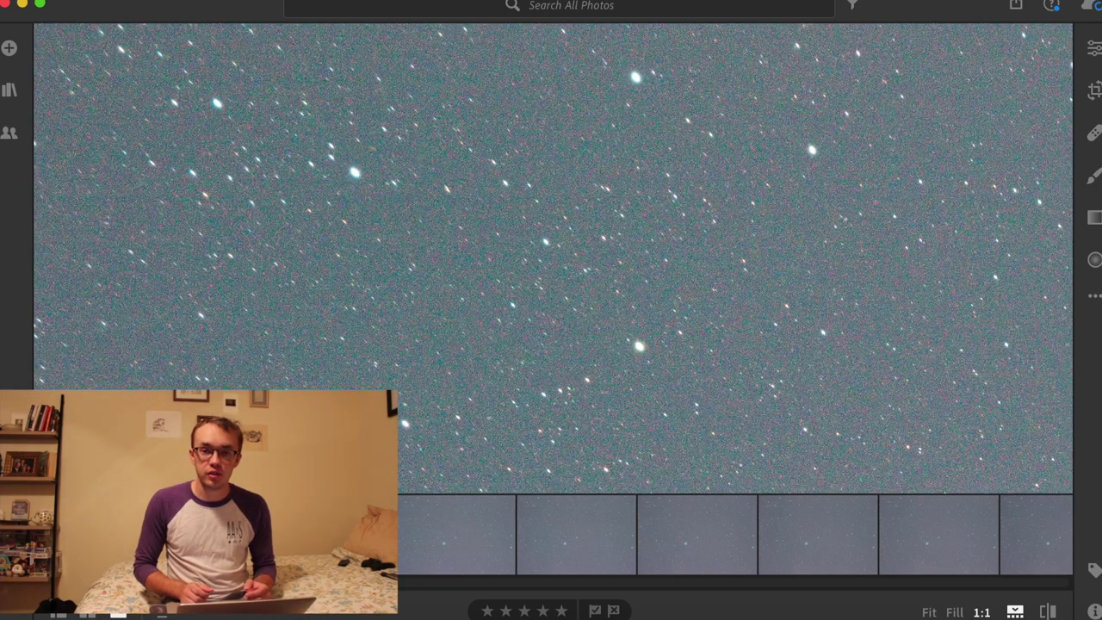
left_click(479, 545)
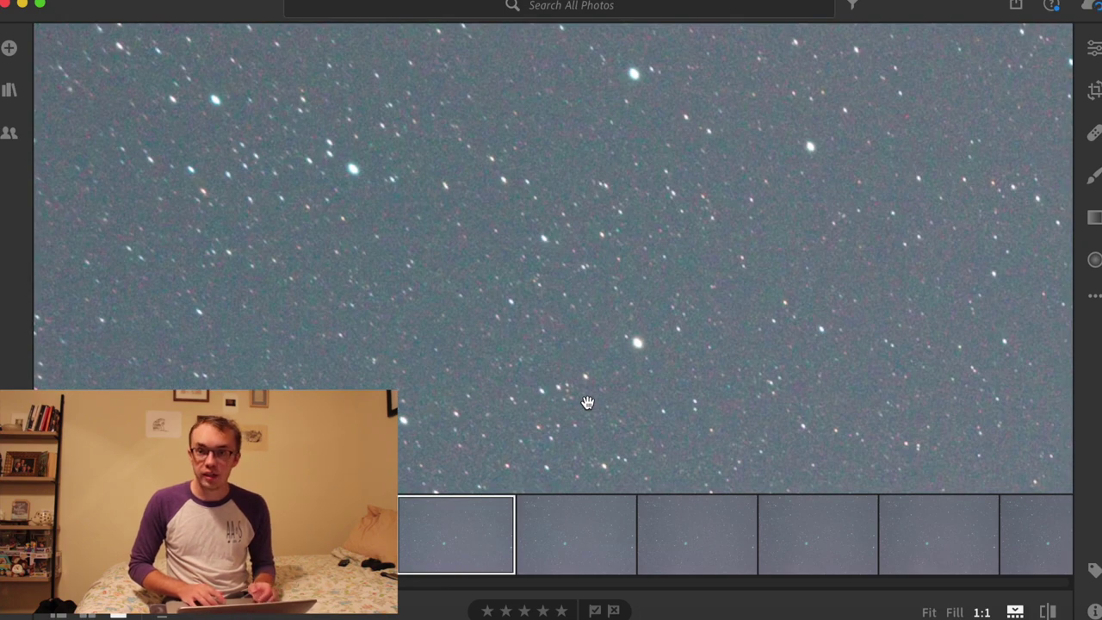
left_click(587, 403)
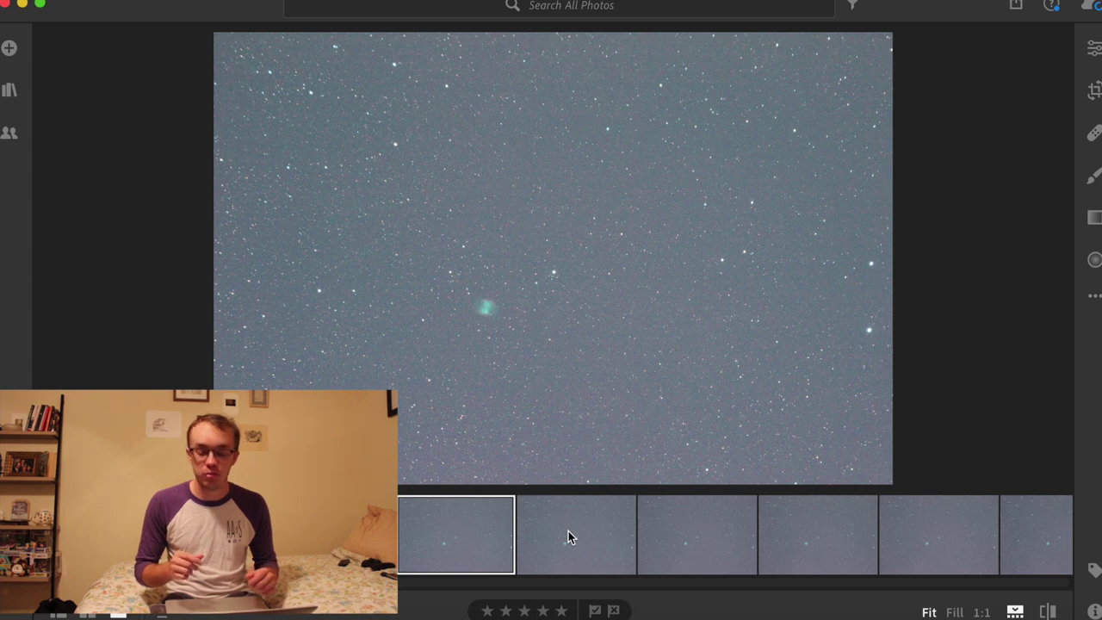
- Browse later light frames in the filmstrip, then step four frames further along
scroll(585, 540, "right", 2)
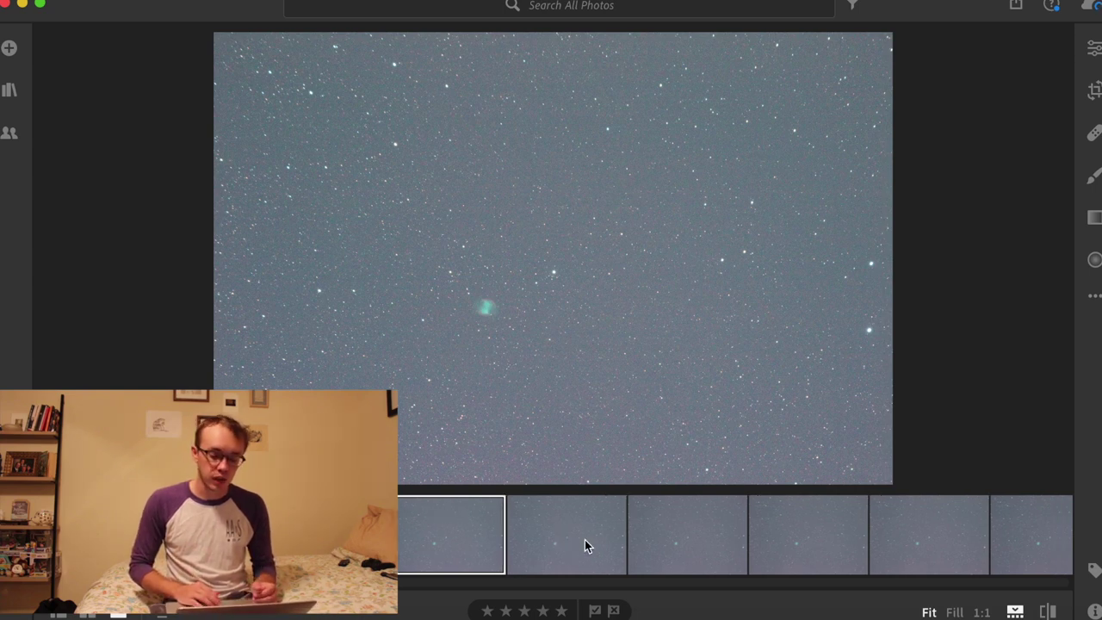
left_click(643, 541)
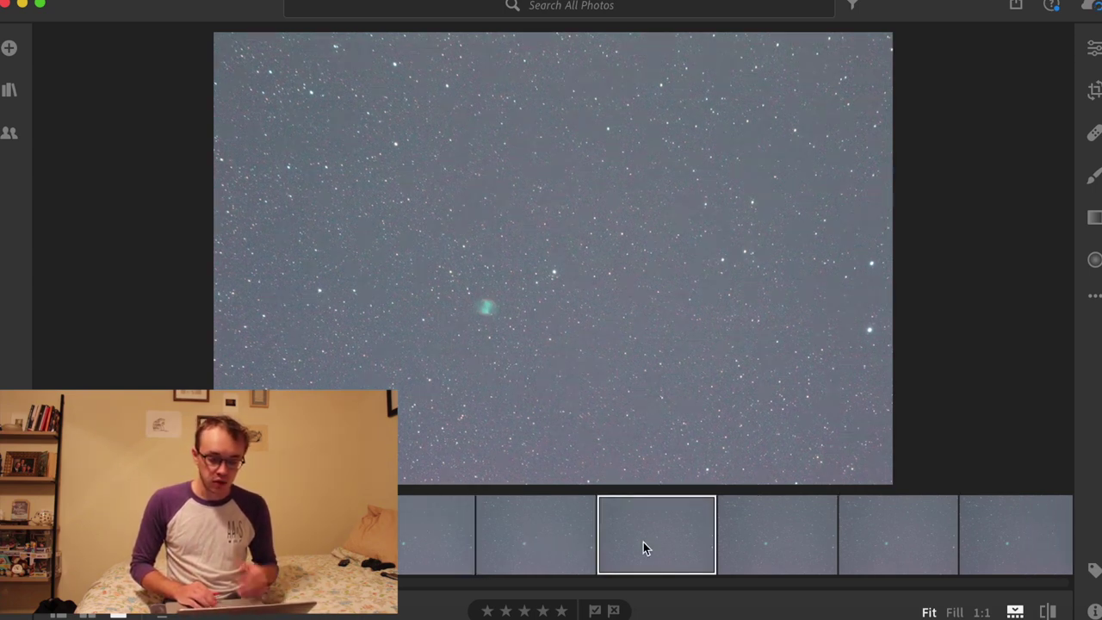
scroll(643, 541, "right", 8)
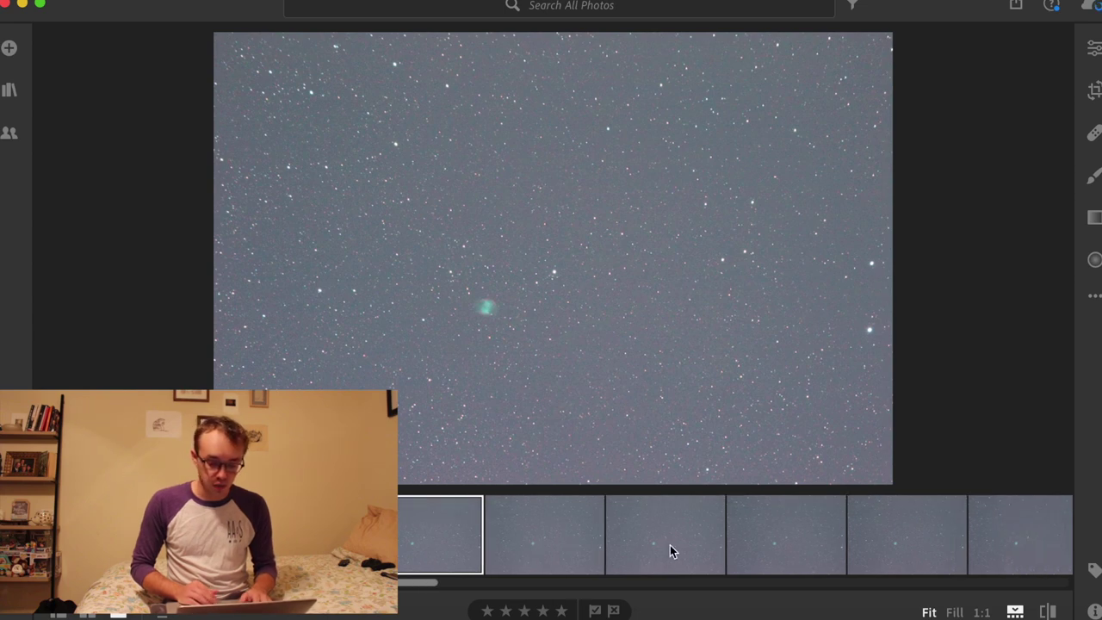
scroll(670, 545, "left", 1)
left_click(694, 544)
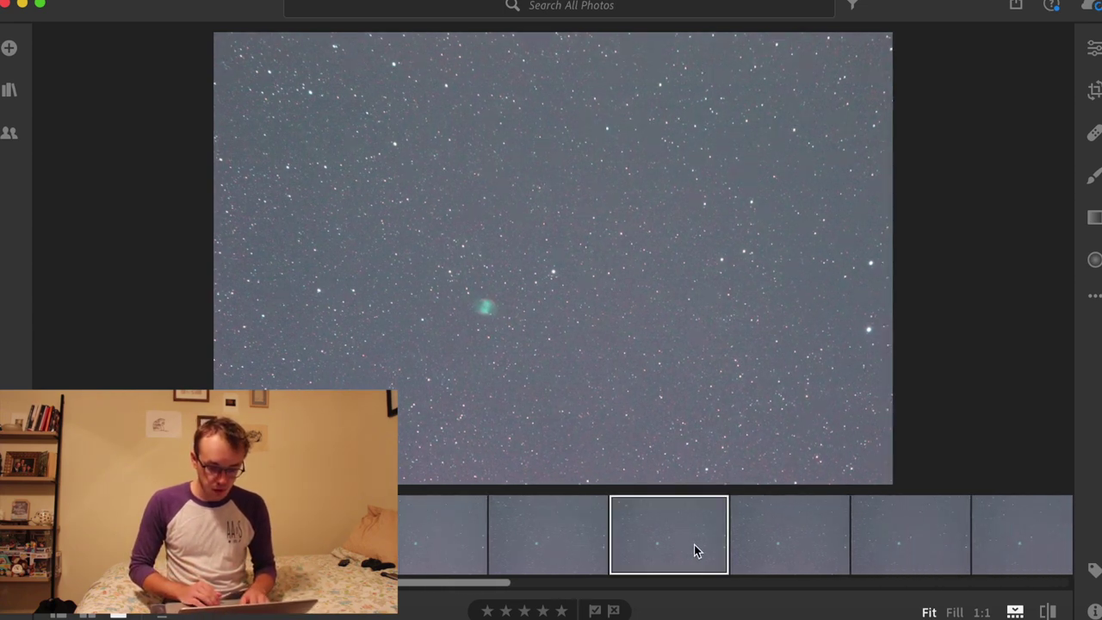
scroll(694, 544, "right", 5)
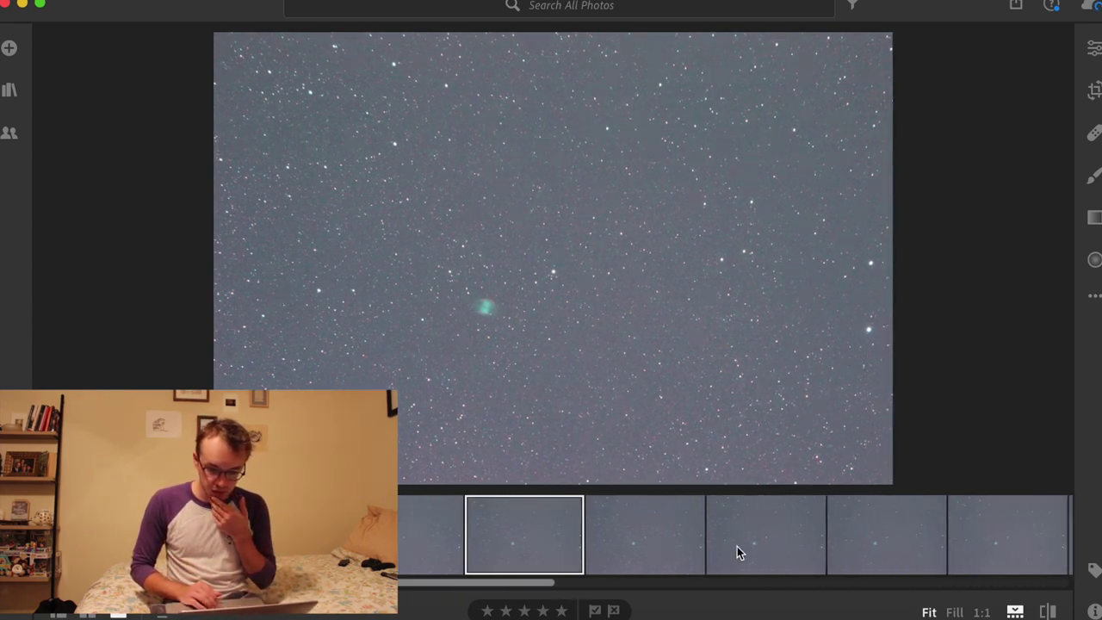
scroll(737, 546, "left", 2)
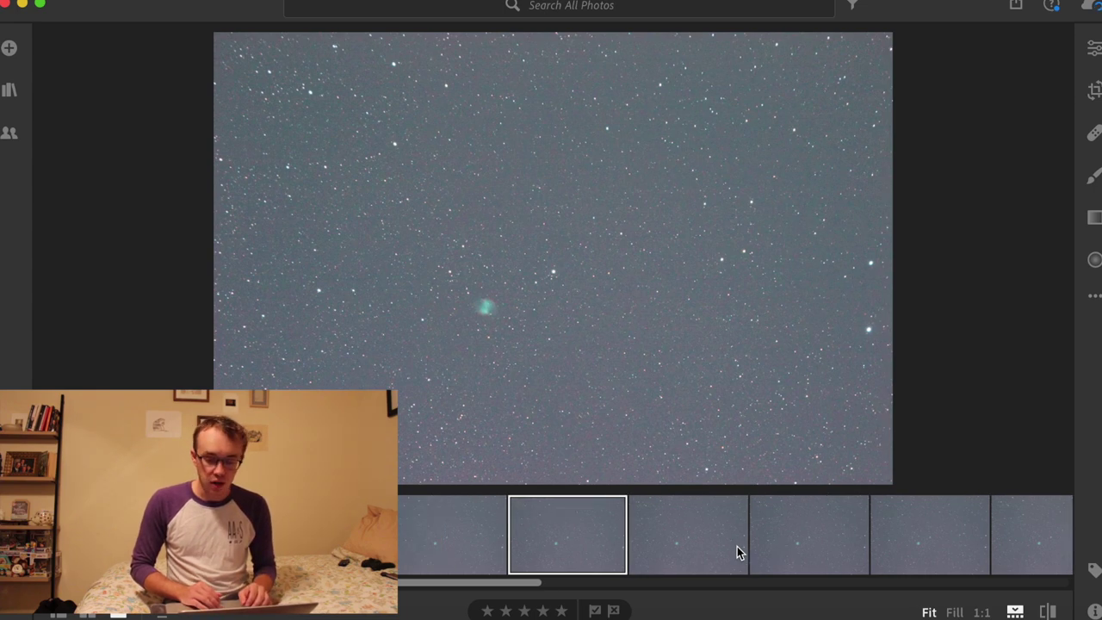
key("Right")
key("Right")
key("Right")
key("Right")
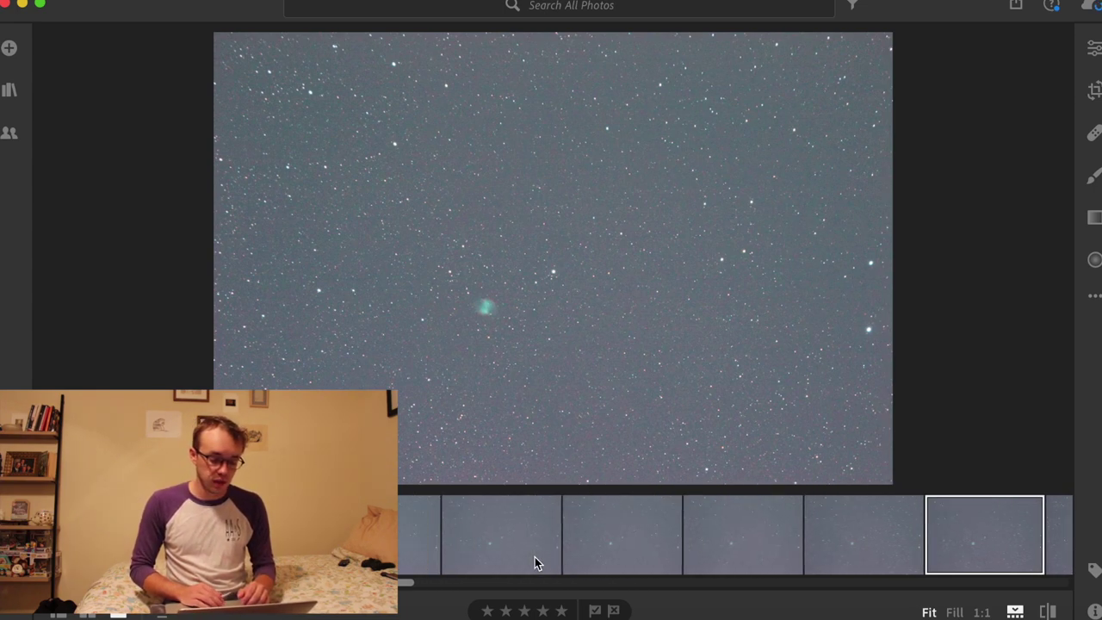